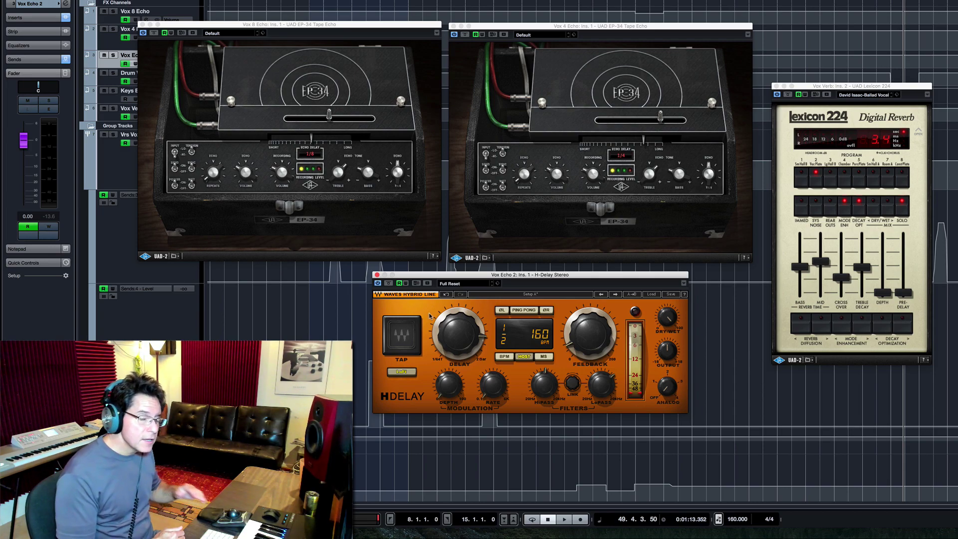
# Step: Move the Lexicon 224 window up, and close it together with the Vox 4 Echo tape echo window
pyautogui.moveTo(857, 88); pyautogui.dragTo(727, 65)
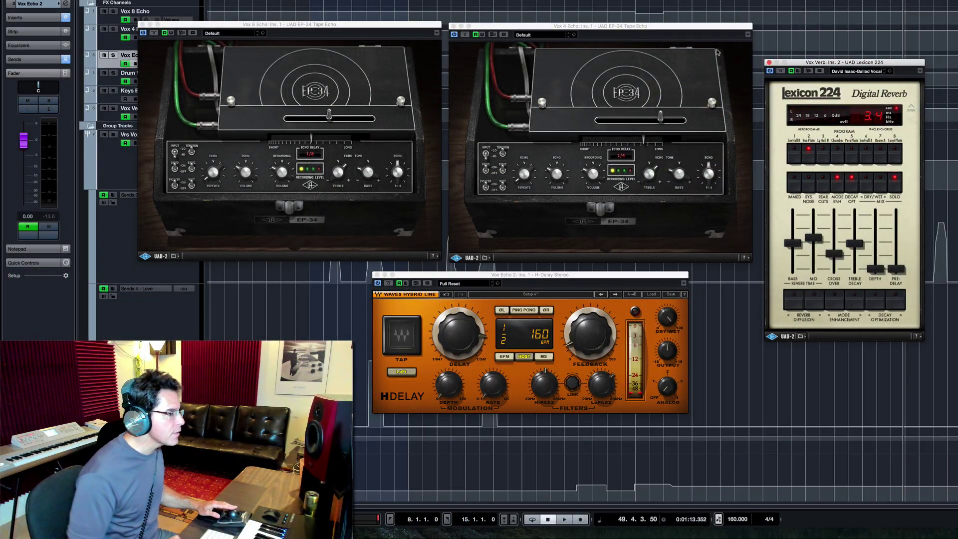
pyautogui.click(769, 63)
pyautogui.click(453, 26)
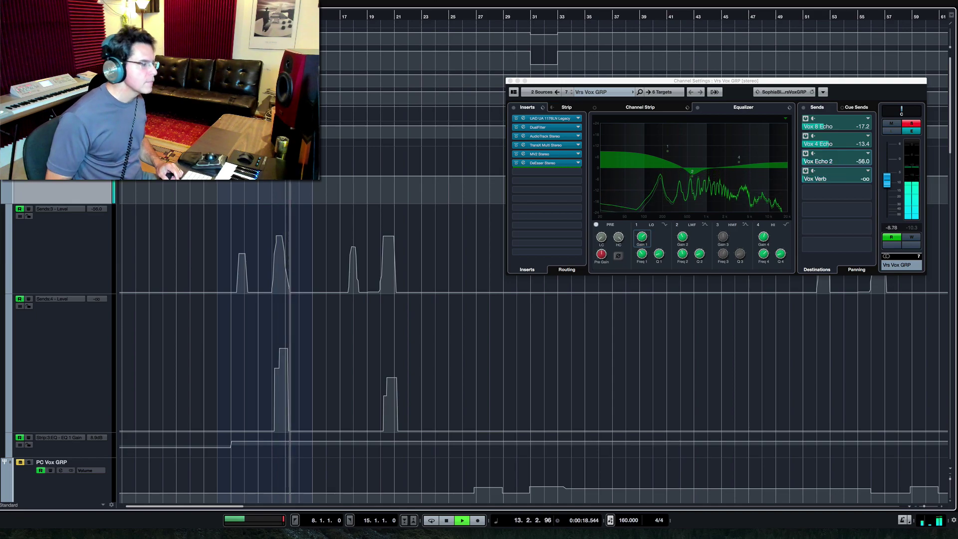
# Step: Stop playback, move the Vrs Vox GRP channel settings off the automation curves, and examine the send 3 and send 4 level lanes
pyautogui.press('space')
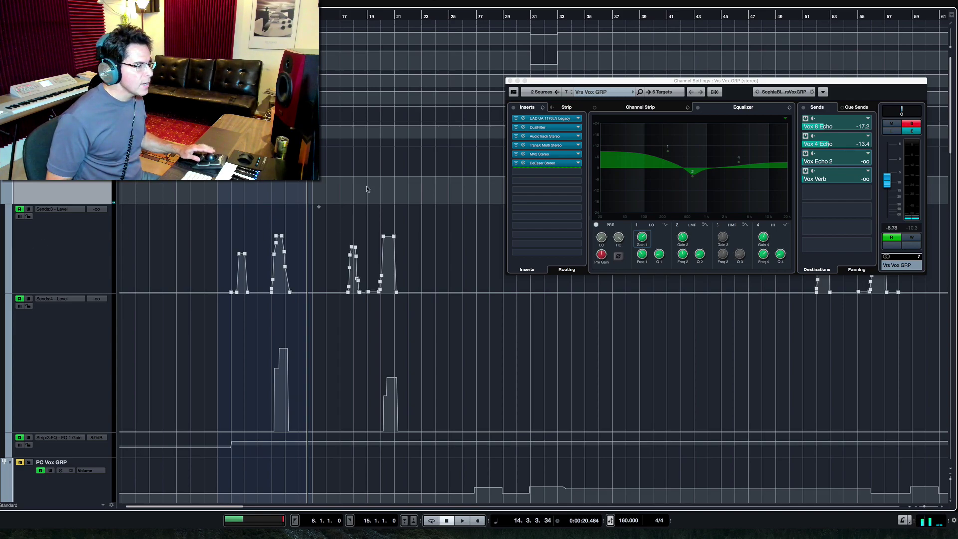
pyautogui.moveTo(555, 81); pyautogui.dragTo(527, 174)
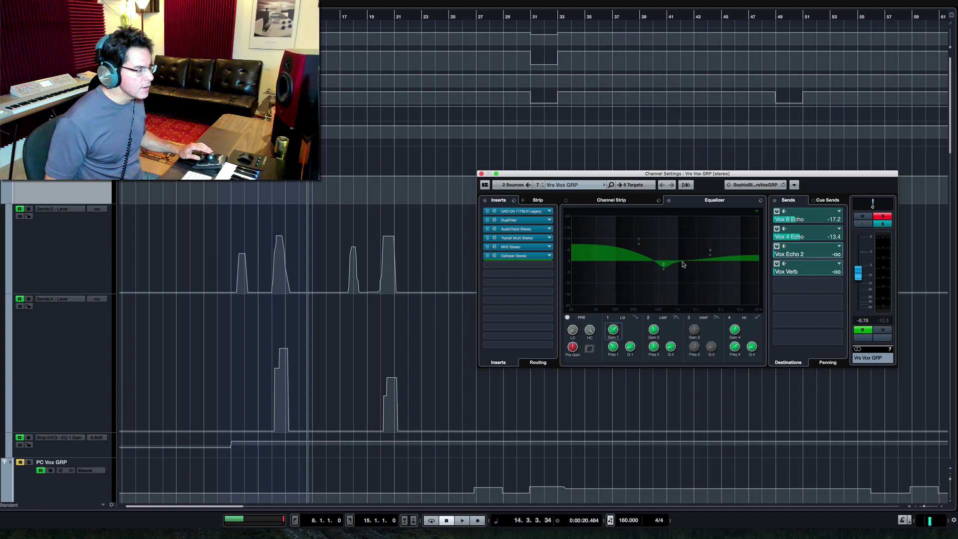
pyautogui.click(60, 229)
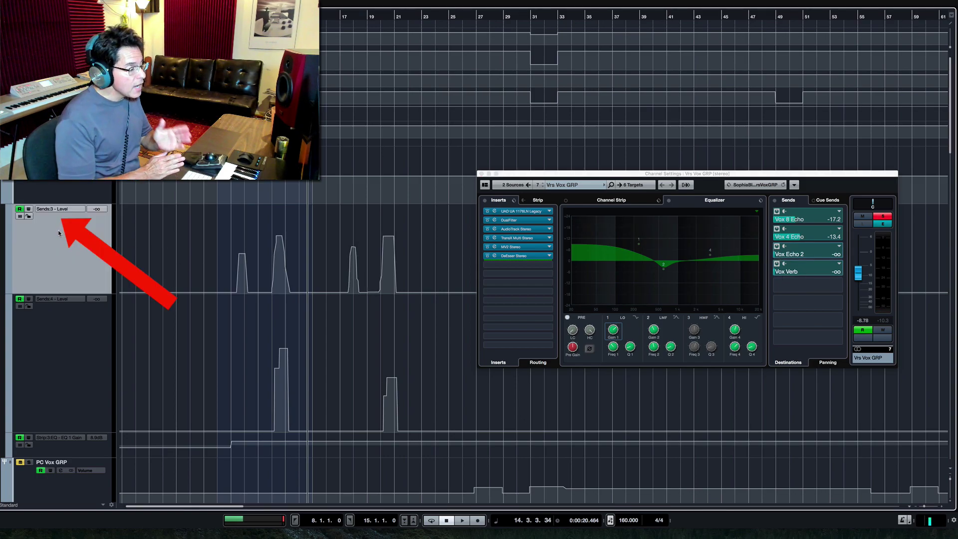
pyautogui.click(39, 343)
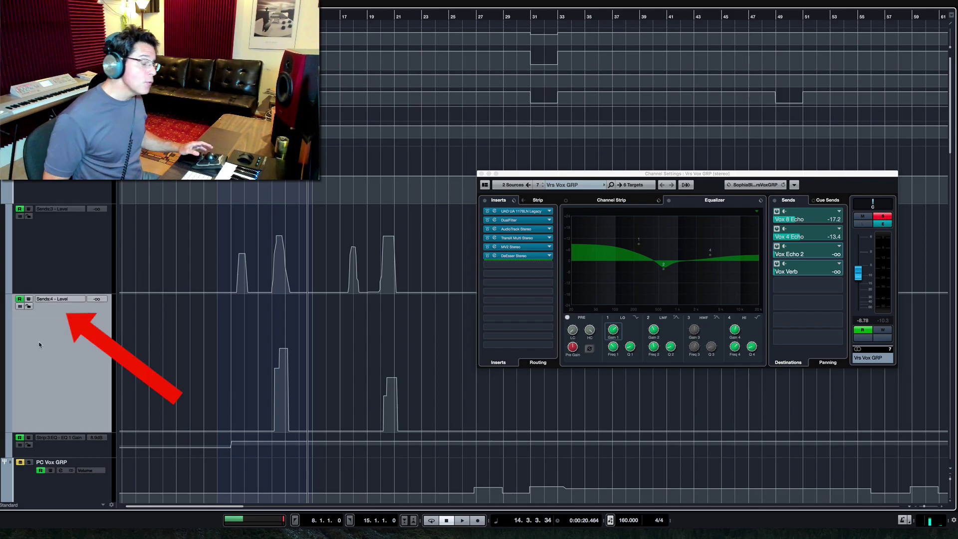
pyautogui.moveTo(250, 255)
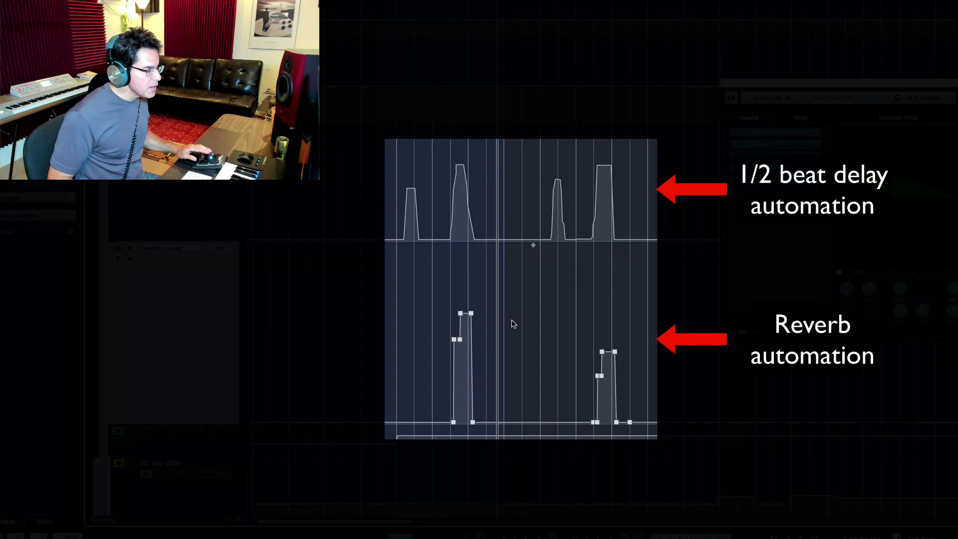
pyautogui.moveTo(364, 236)
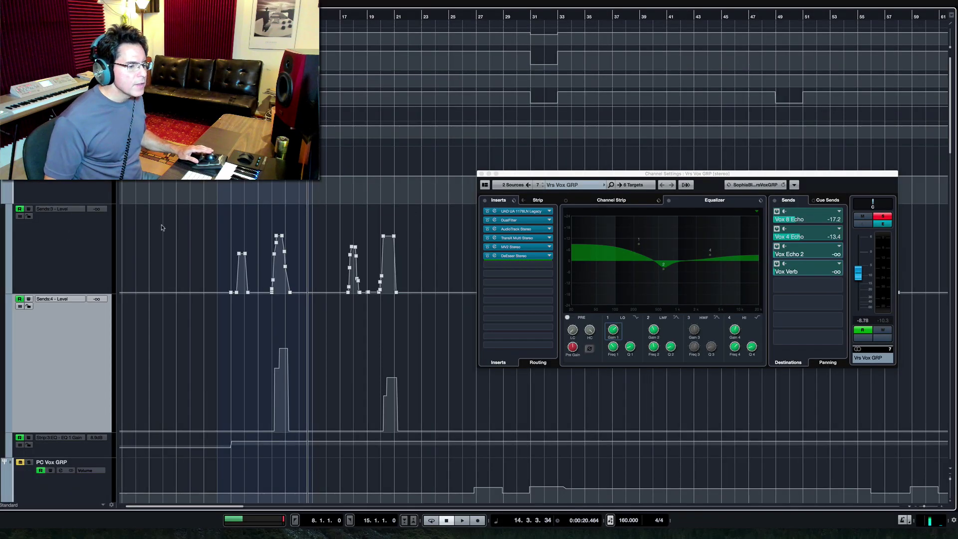
pyautogui.click(75, 255)
# Step: Audition the verse passage from bar 8 with the vocal group soloed, and replay it with the solo off
pyautogui.press('KP_1')
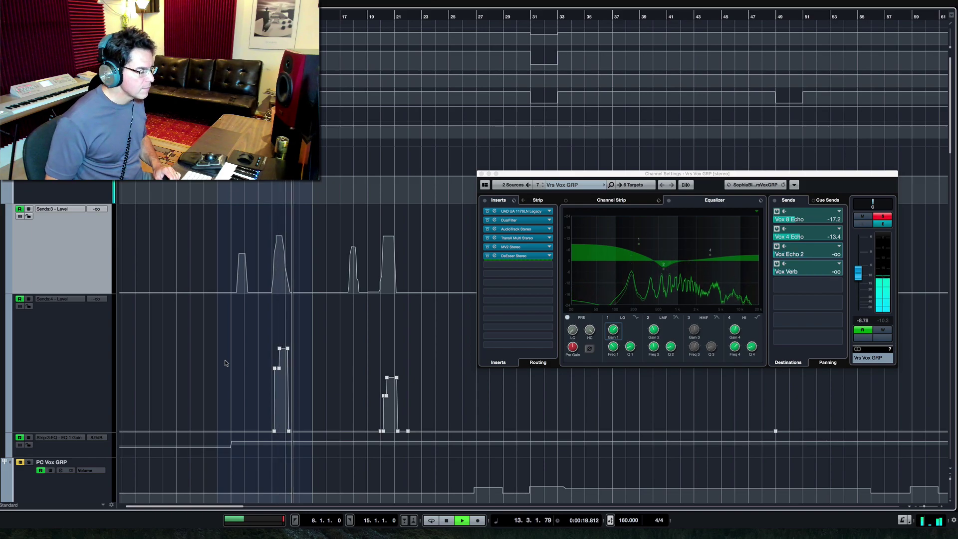
pyautogui.press('space')
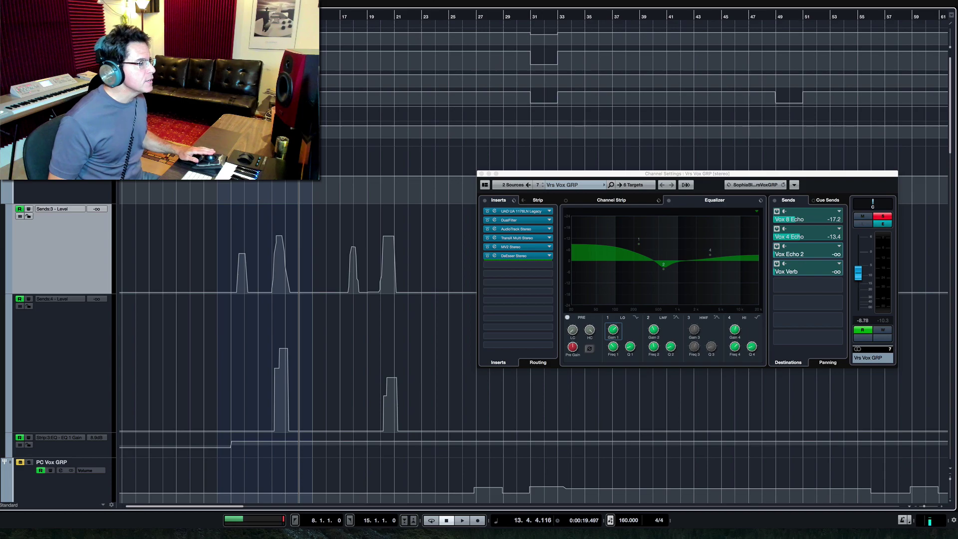
pyautogui.press('s')
pyautogui.press('KP_1')
pyautogui.press('space')
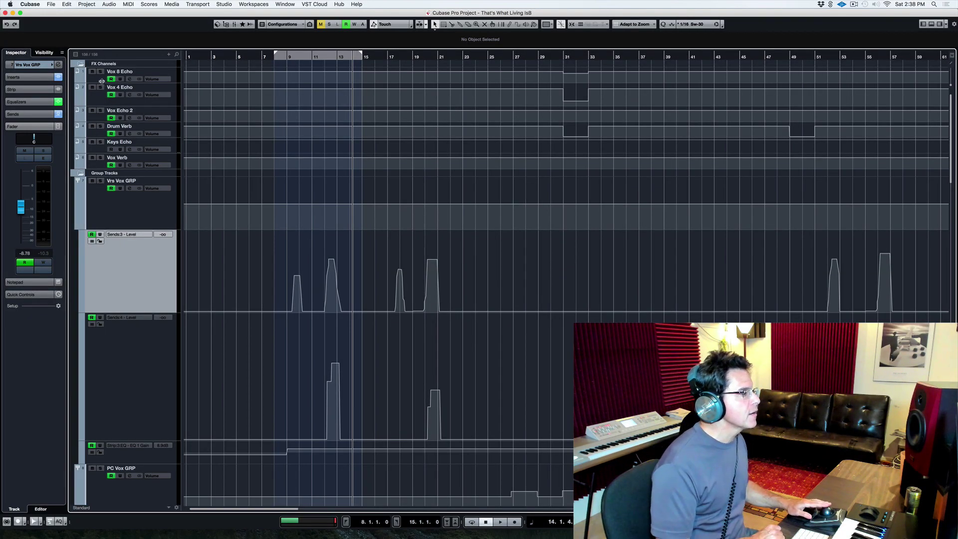
# Step: Solo the Vox 4 Echo channel and close its MondoMod window
pyautogui.click(102, 83)
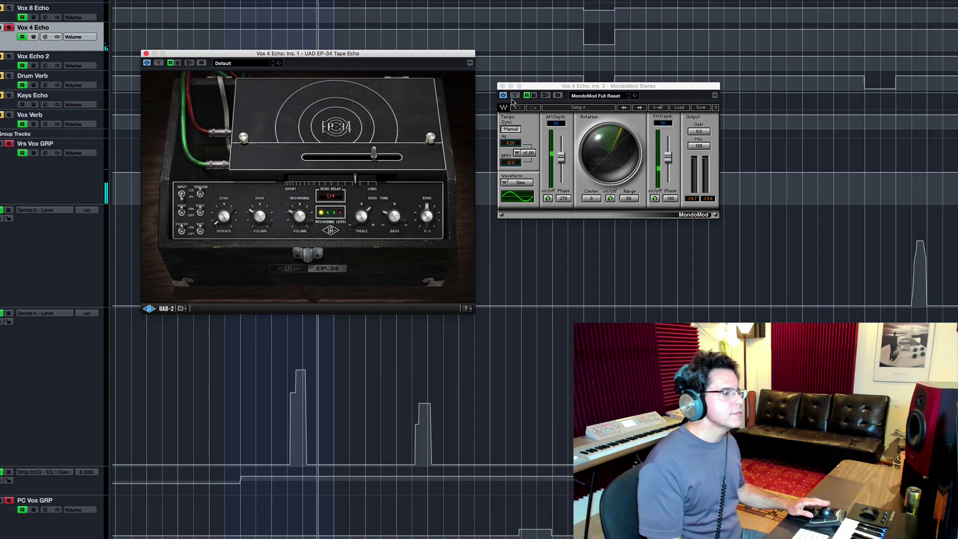
pyautogui.click(502, 86)
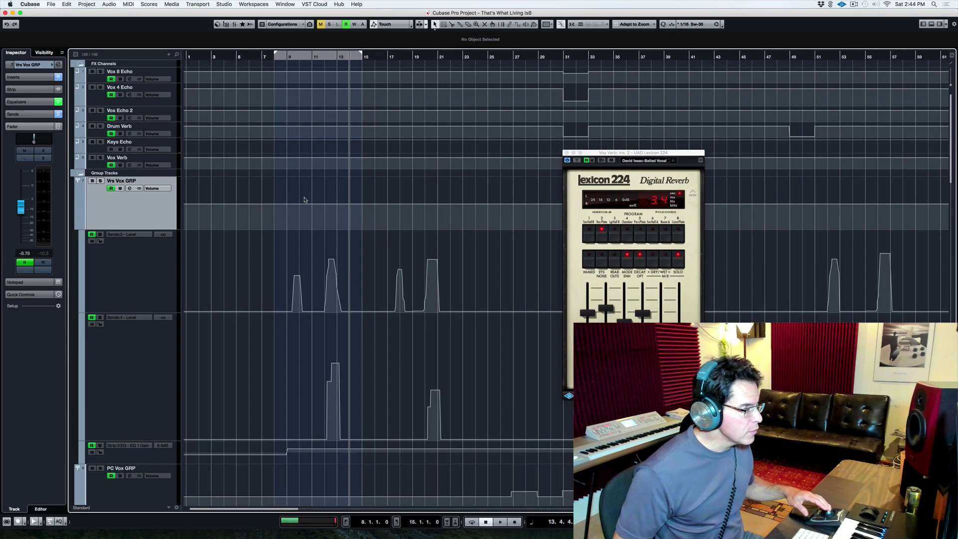
# Step: Move the Lexicon 224 window clear of the first send 4 automation bump and audition the passage from bar 8
pyautogui.moveTo(624, 154); pyautogui.dragTo(443, 155)
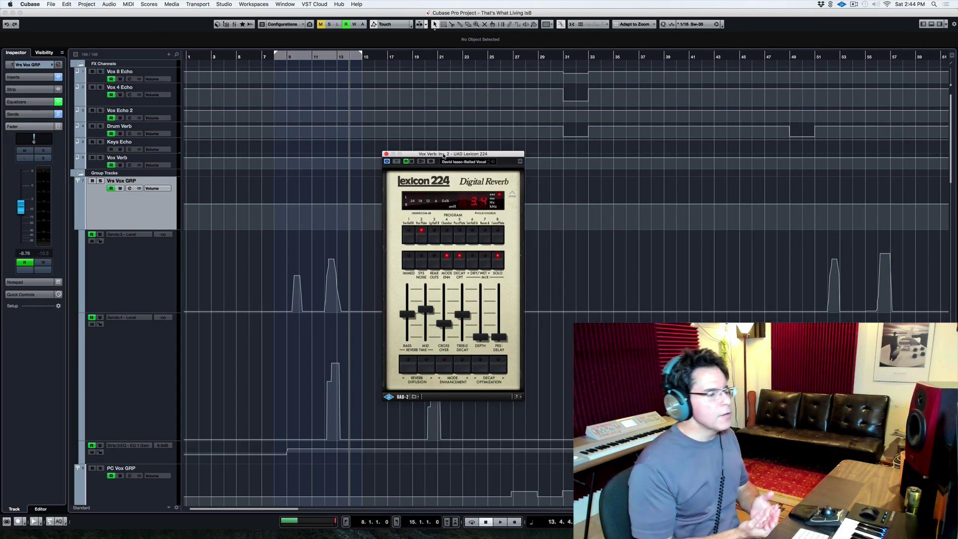
pyautogui.press('space')
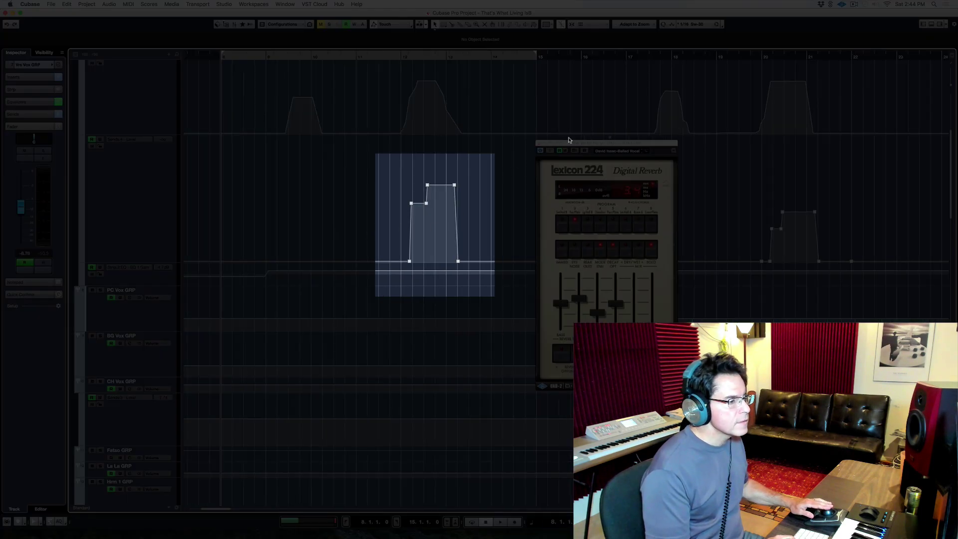
pyautogui.moveTo(572, 143); pyautogui.dragTo(630, 145)
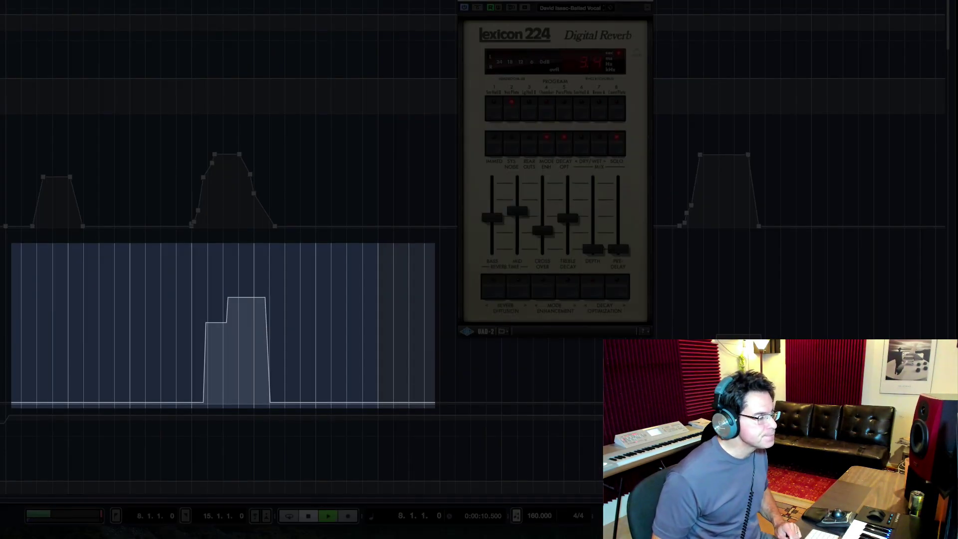
pyautogui.press('space')
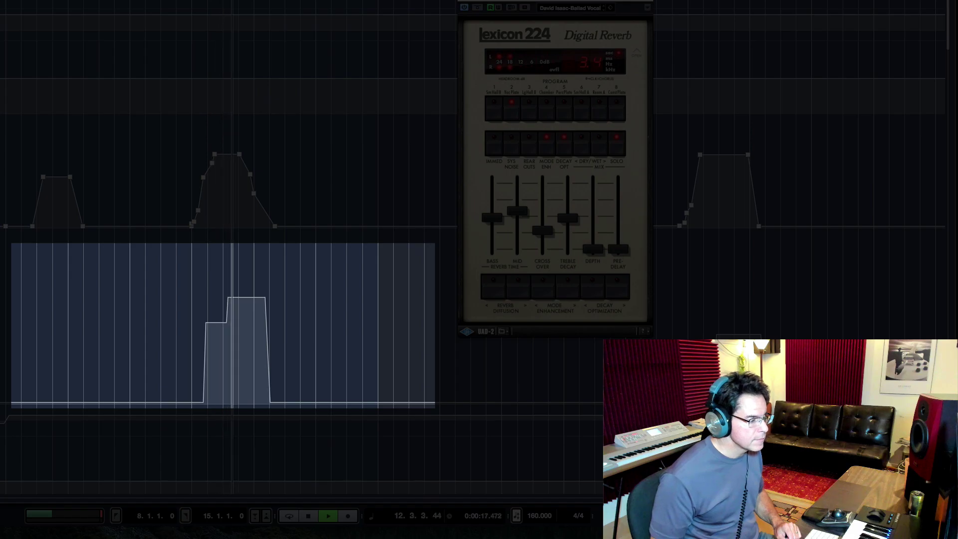
pyautogui.press('space')
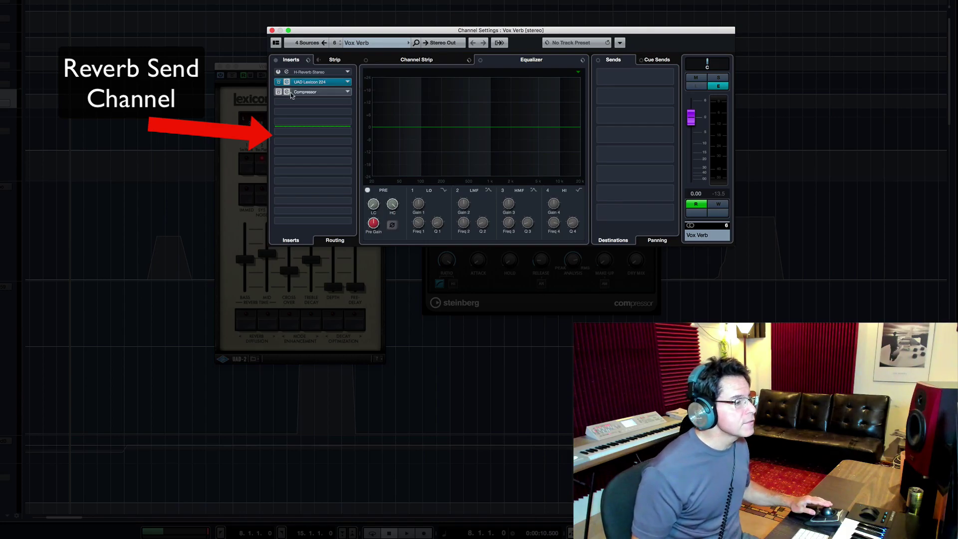
# Step: Open the Compressor on the Vox Verb channel, lower its threshold to -45.8 dB, and audition the passage
pyautogui.click(305, 92)
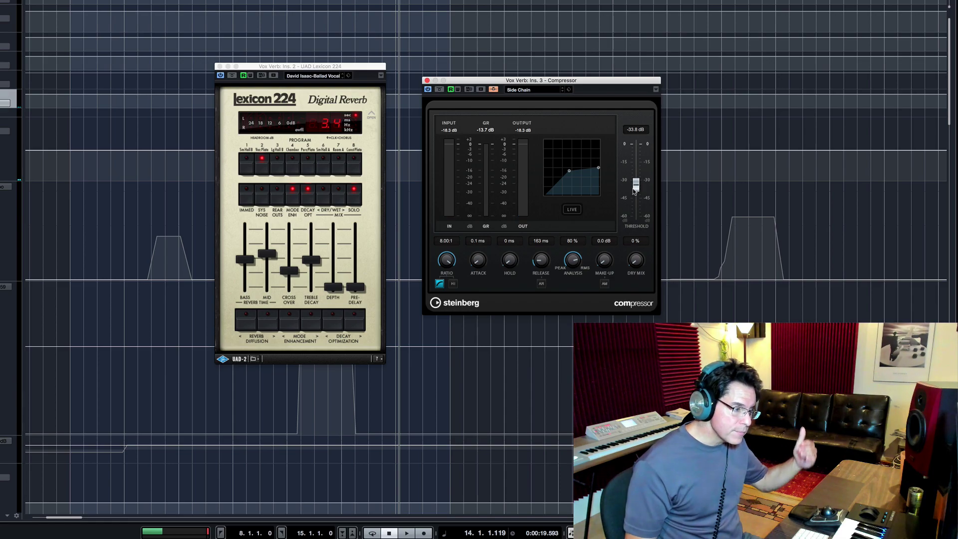
pyautogui.moveTo(638, 189); pyautogui.dragTo(637, 204)
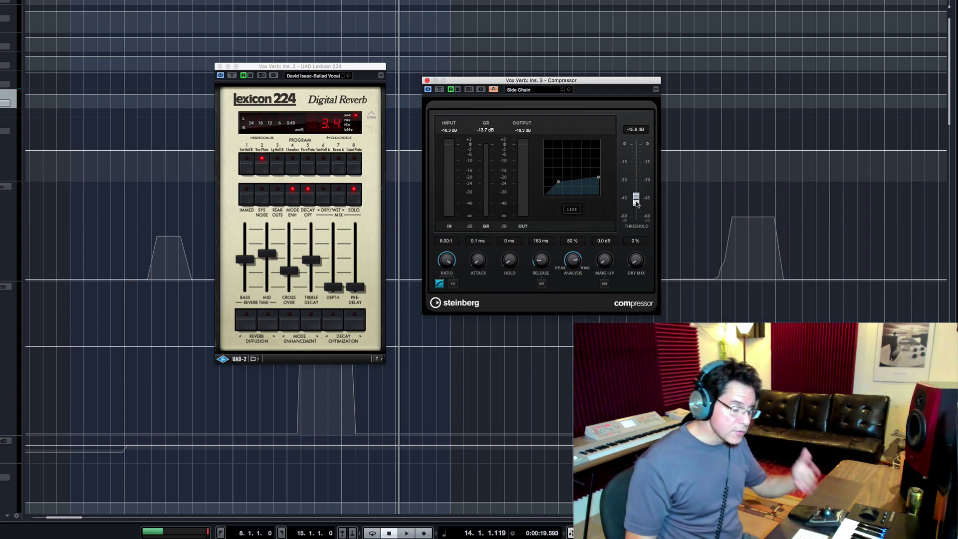
pyautogui.press('space')
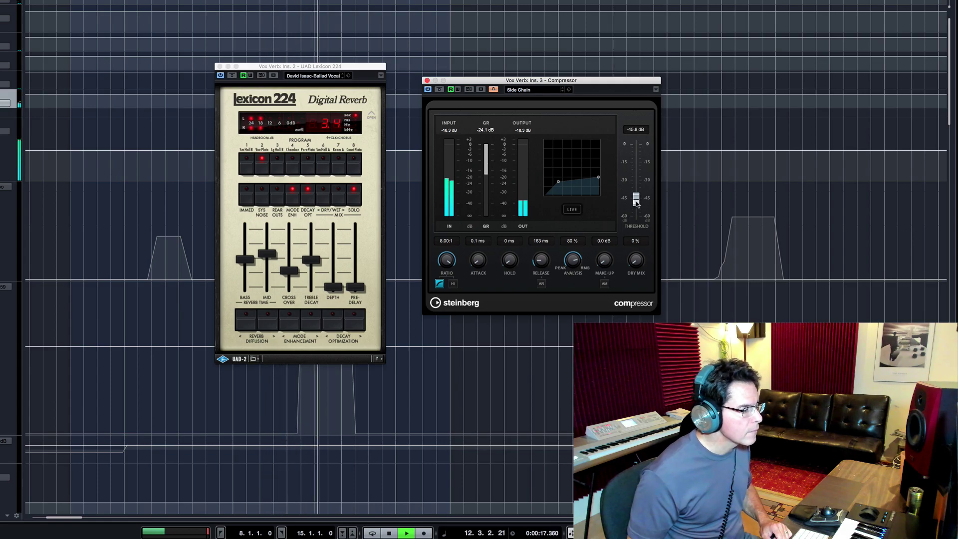
pyautogui.press('space')
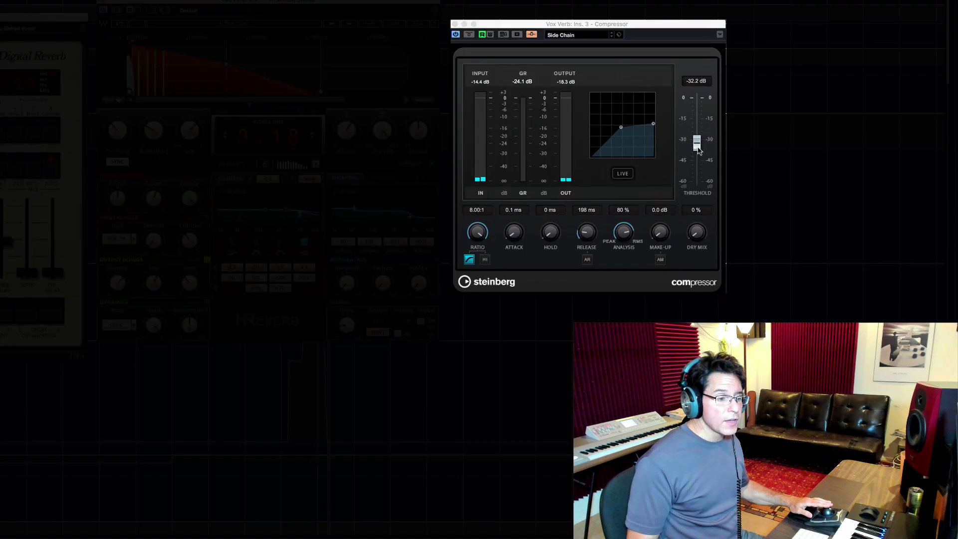
# Step: Set the Vox Verb compressor's threshold to -40.5 dB, move the Lexicon 224 window up, and bring the H-Reverb window into focus
pyautogui.moveTo(697, 147); pyautogui.dragTo(697, 156)
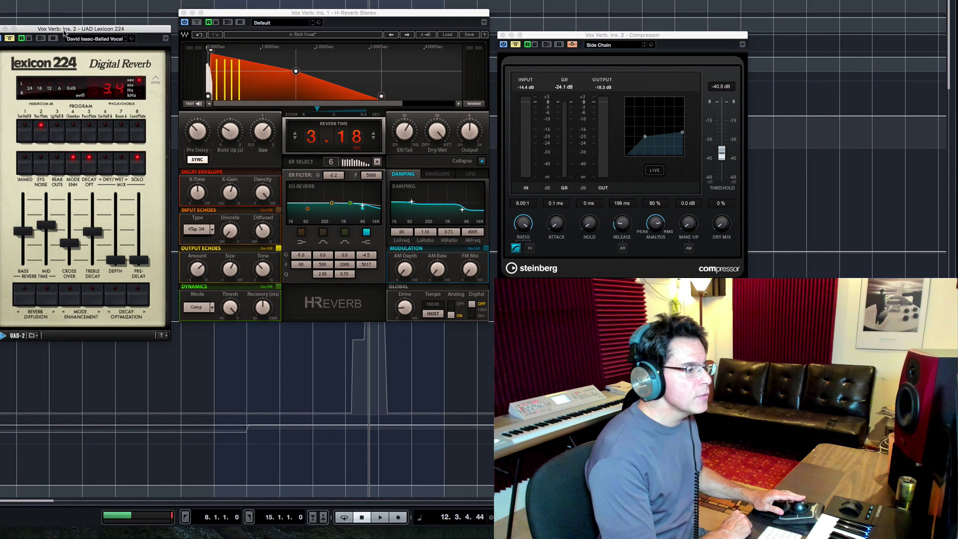
pyautogui.moveTo(105, 46); pyautogui.dragTo(102, 28)
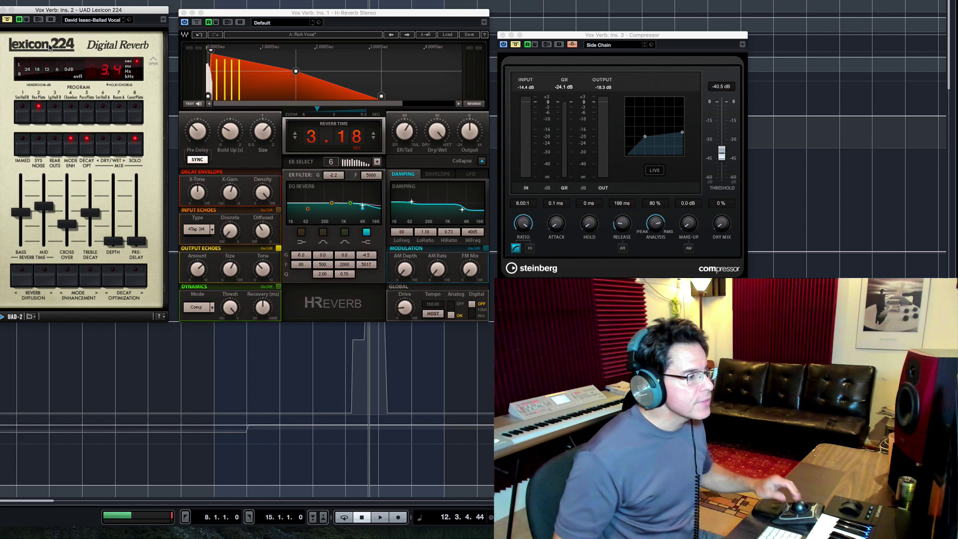
pyautogui.click(317, 14)
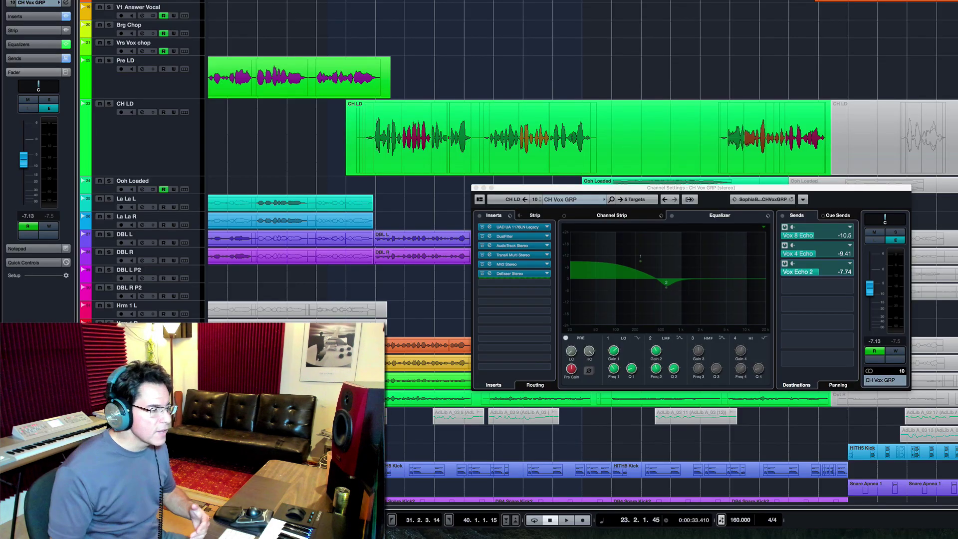
# Step: Move the CH Vox GRP channel settings aside while auditioning the chorus, close that window, and play the passage with CH LD soloed
pyautogui.moveTo(649, 198); pyautogui.dragTo(621, 192)
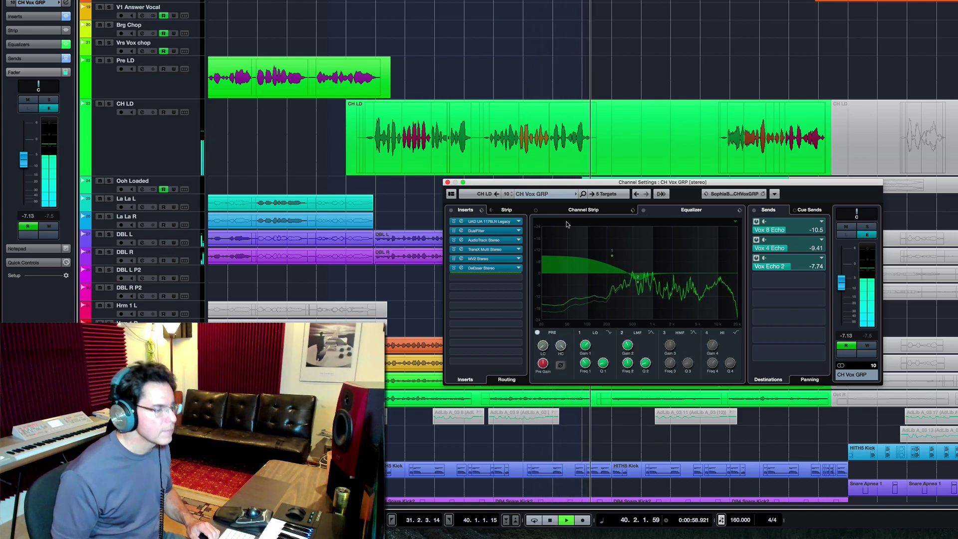
pyautogui.press('space')
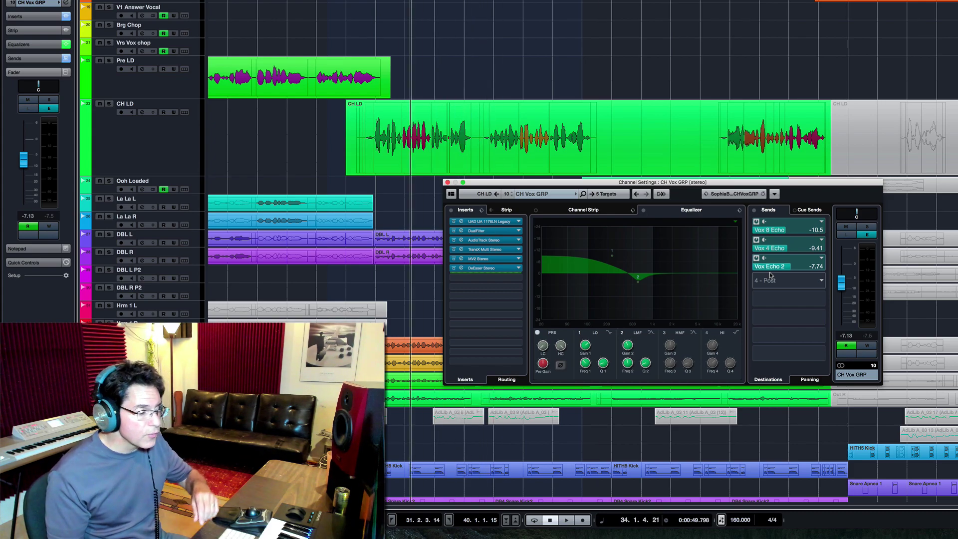
pyautogui.click(448, 183)
pyautogui.press('space')
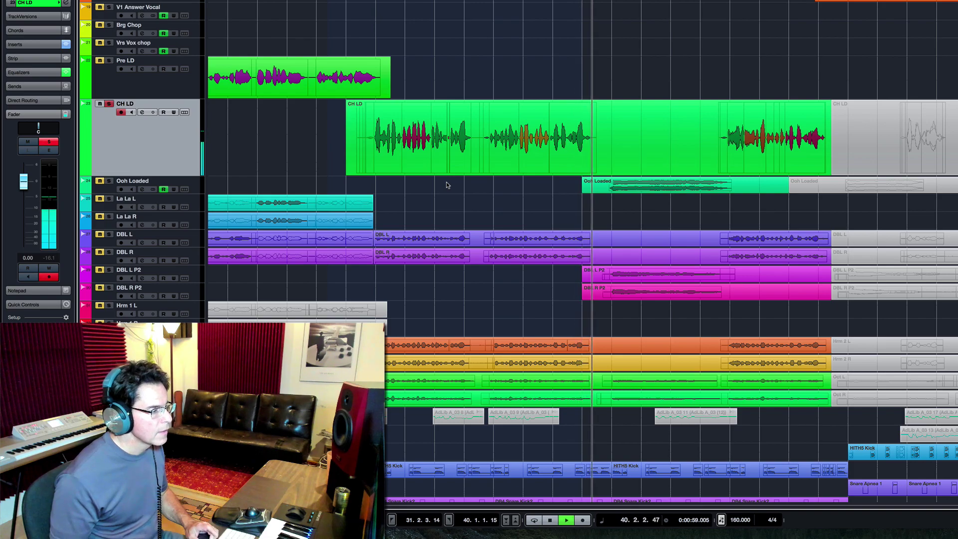
pyautogui.press('space')
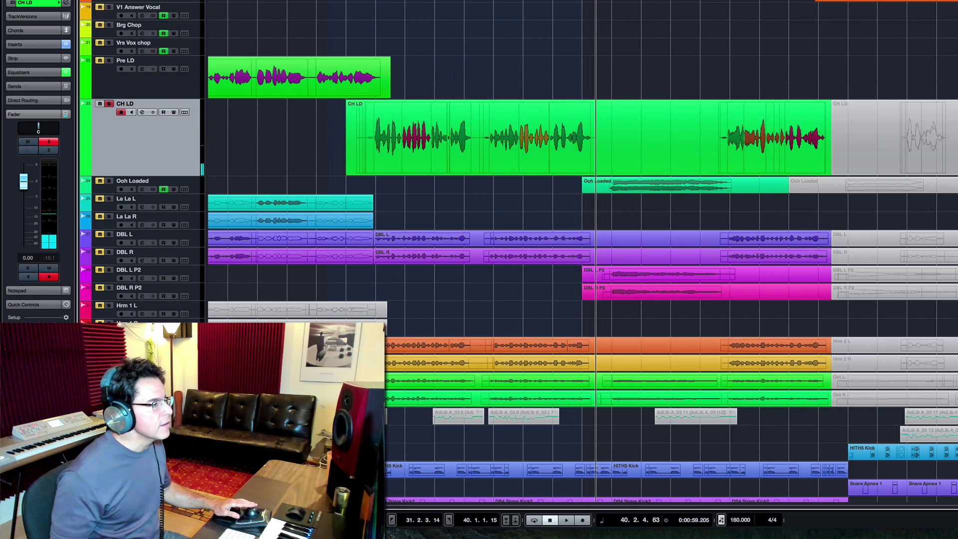